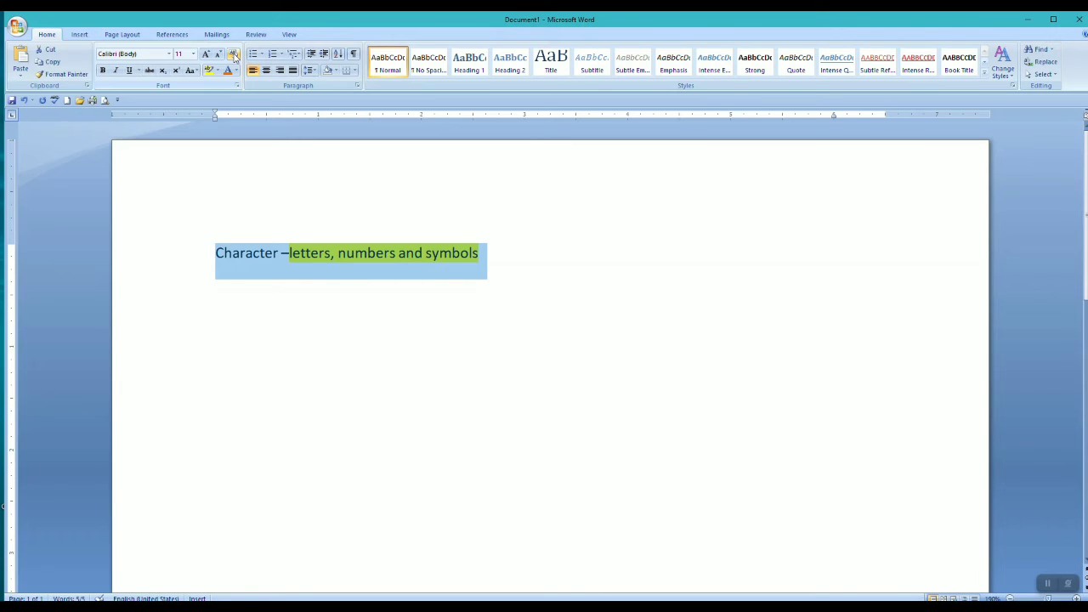
# In the "Character –letters, numbers and symbols" line, make "Character" bold and "letters," italic
pyautogui.click(432, 384)
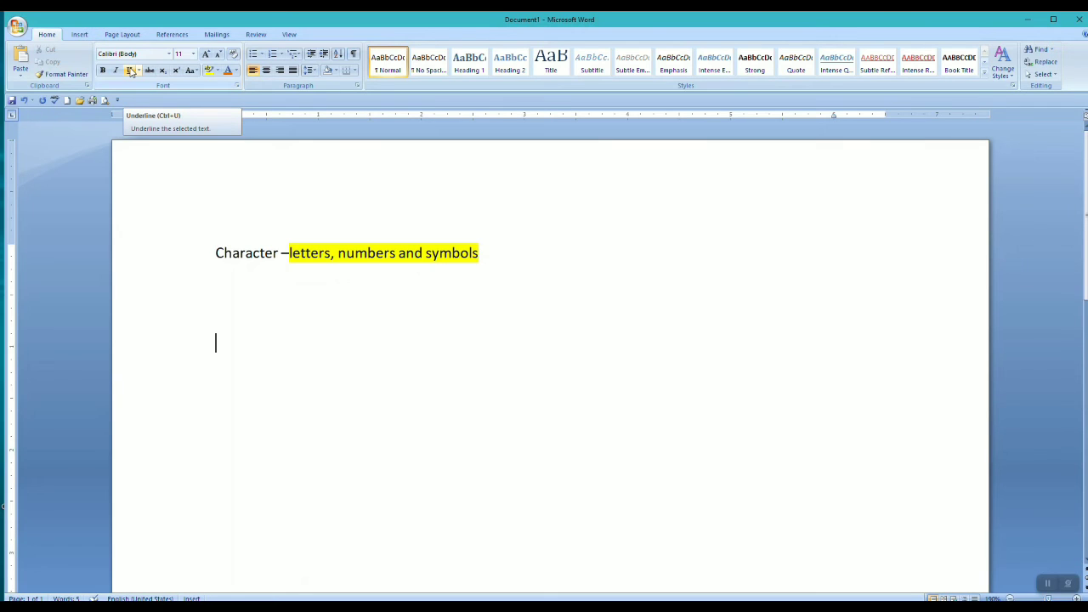
pyautogui.moveTo(216, 254); pyautogui.dragTo(279, 255)
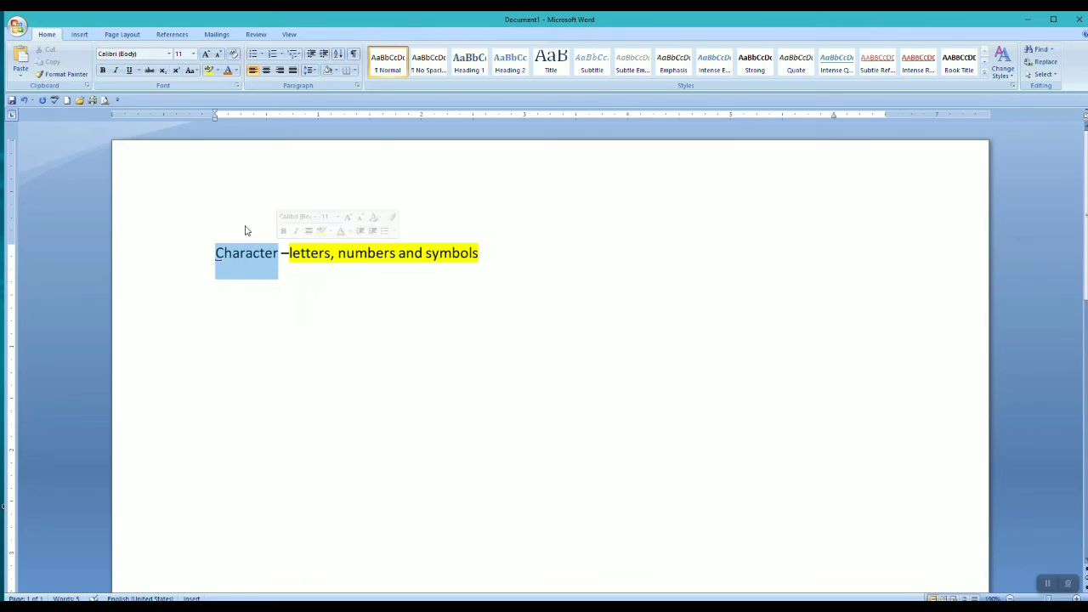
pyautogui.click(102, 69)
pyautogui.click(255, 322)
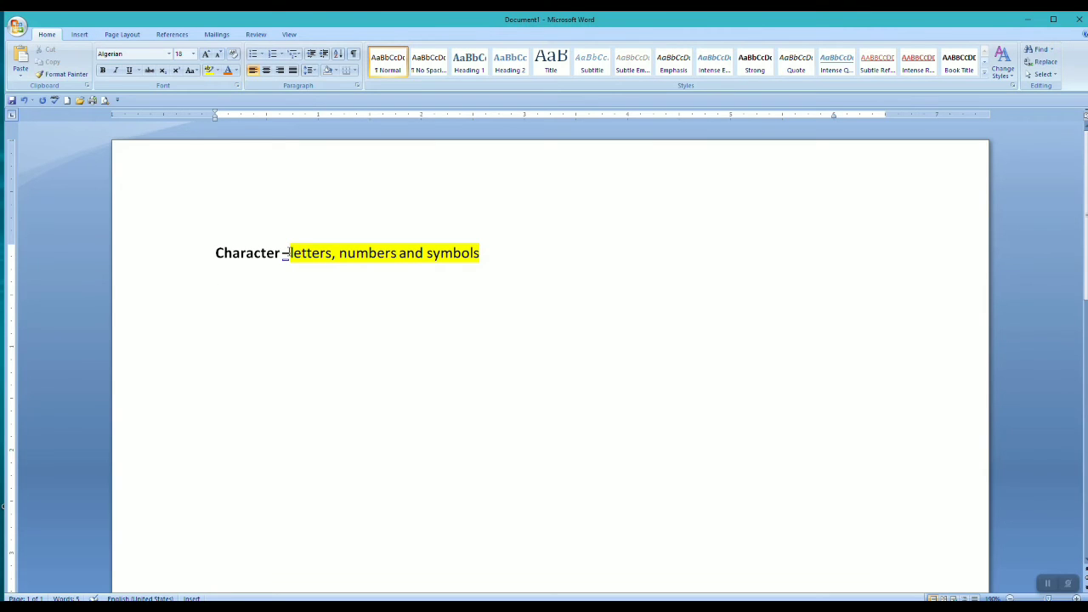
pyautogui.moveTo(289, 252); pyautogui.dragTo(339, 253)
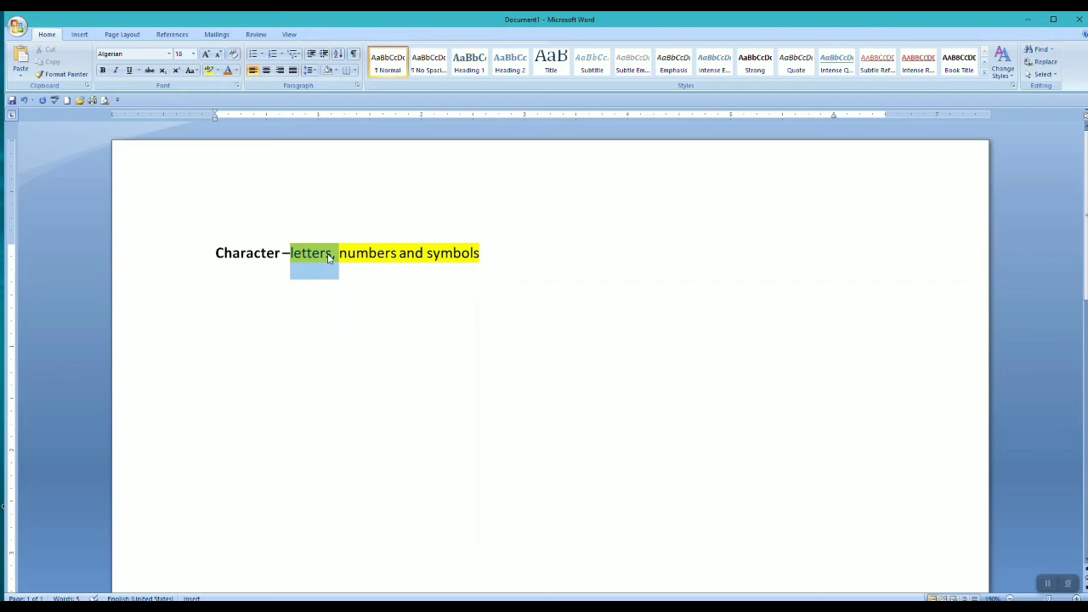
pyautogui.click(116, 71)
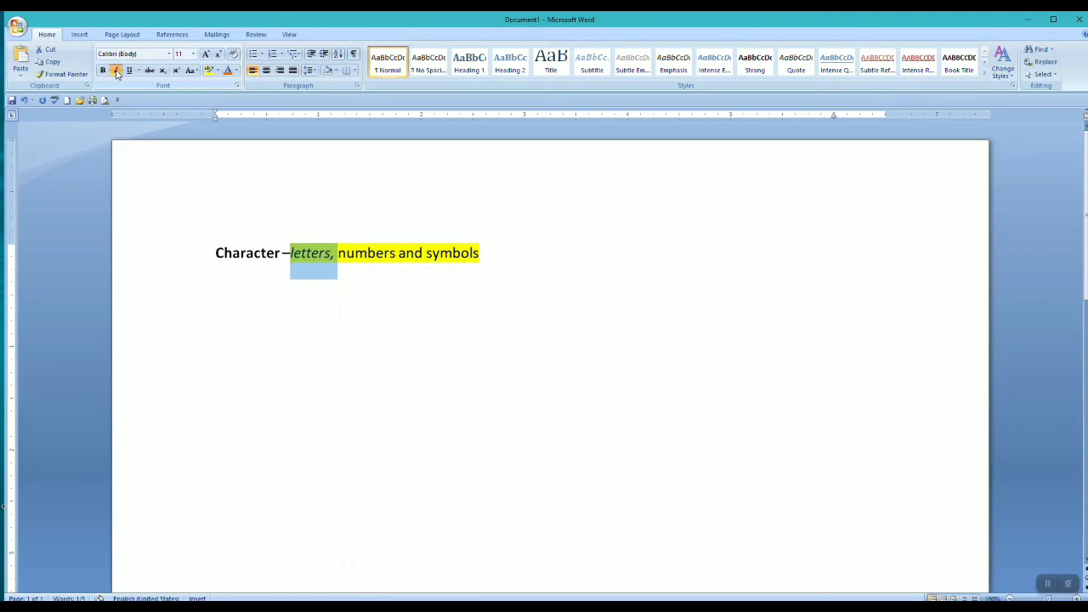
pyautogui.click(394, 355)
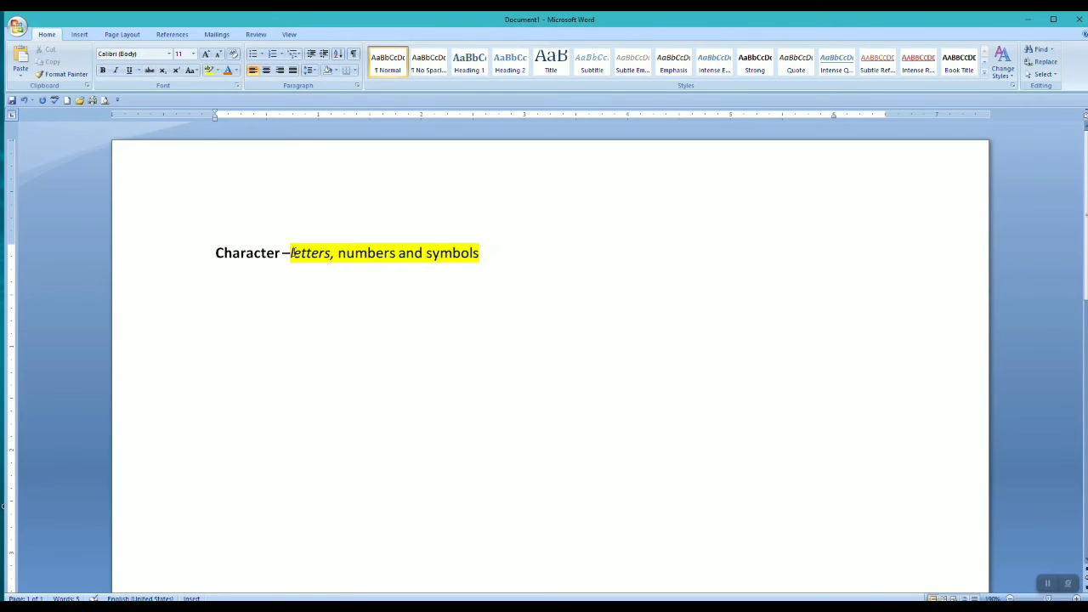
# Apply a single underline to the word "numbers" and a wavy underline to the word "symbols"
pyautogui.moveTo(338, 253); pyautogui.dragTo(396, 253)
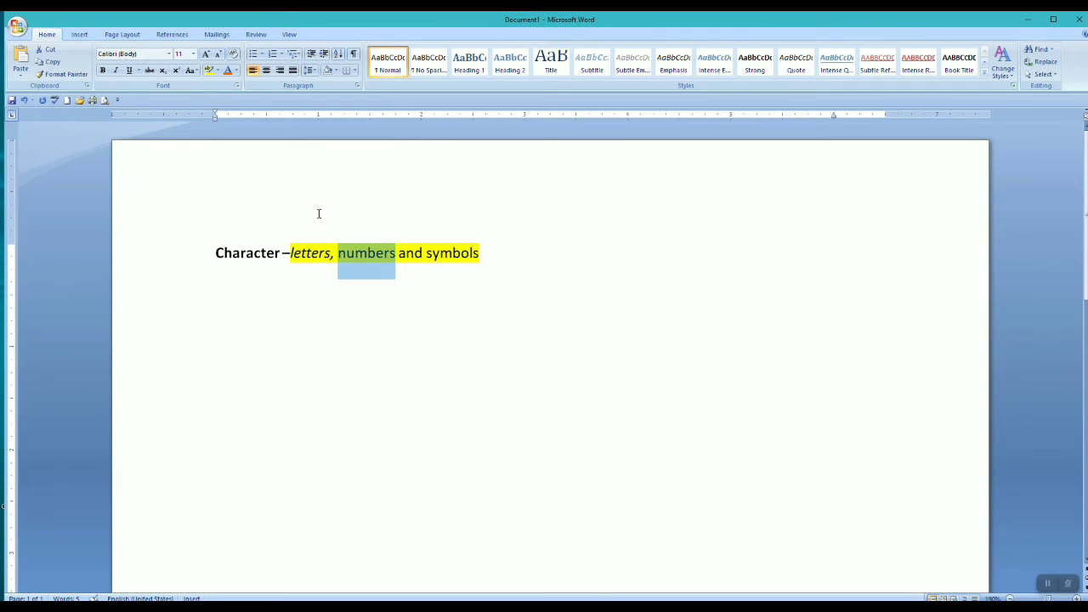
pyautogui.click(129, 72)
pyautogui.click(348, 355)
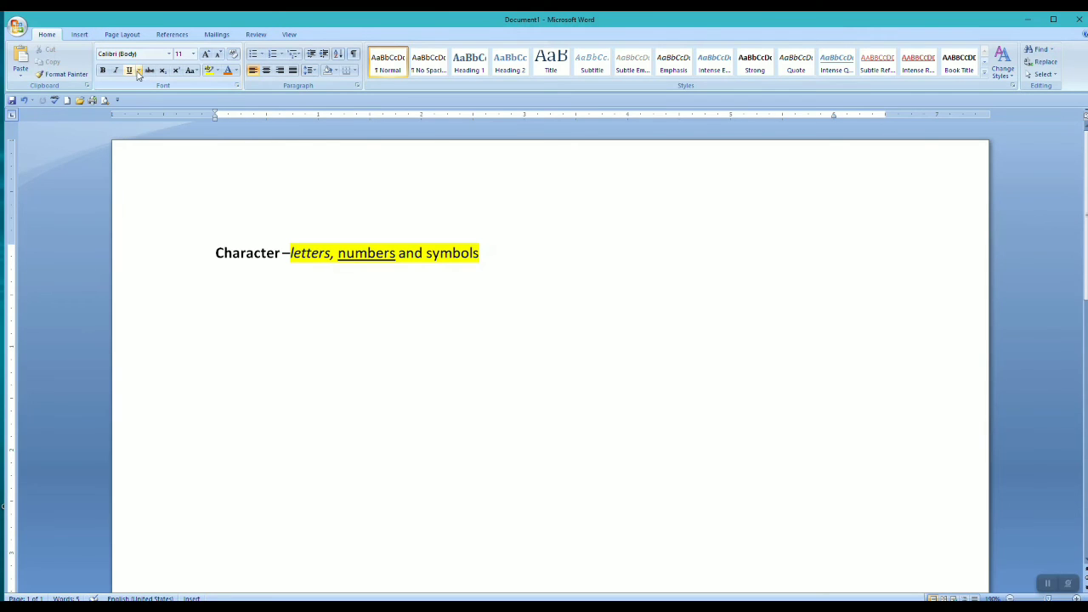
pyautogui.click(139, 73)
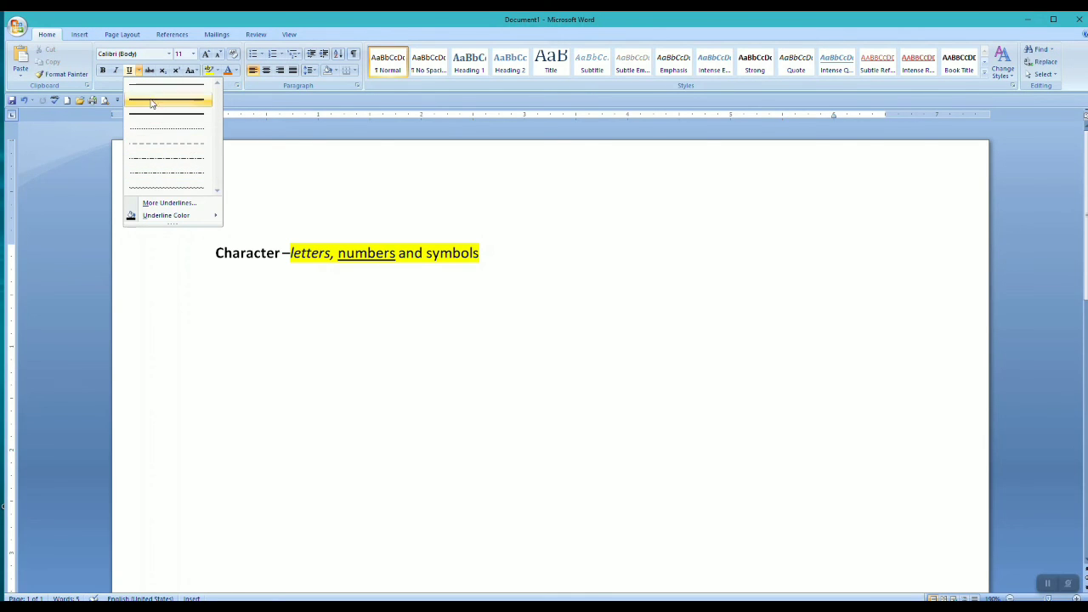
pyautogui.click(259, 336)
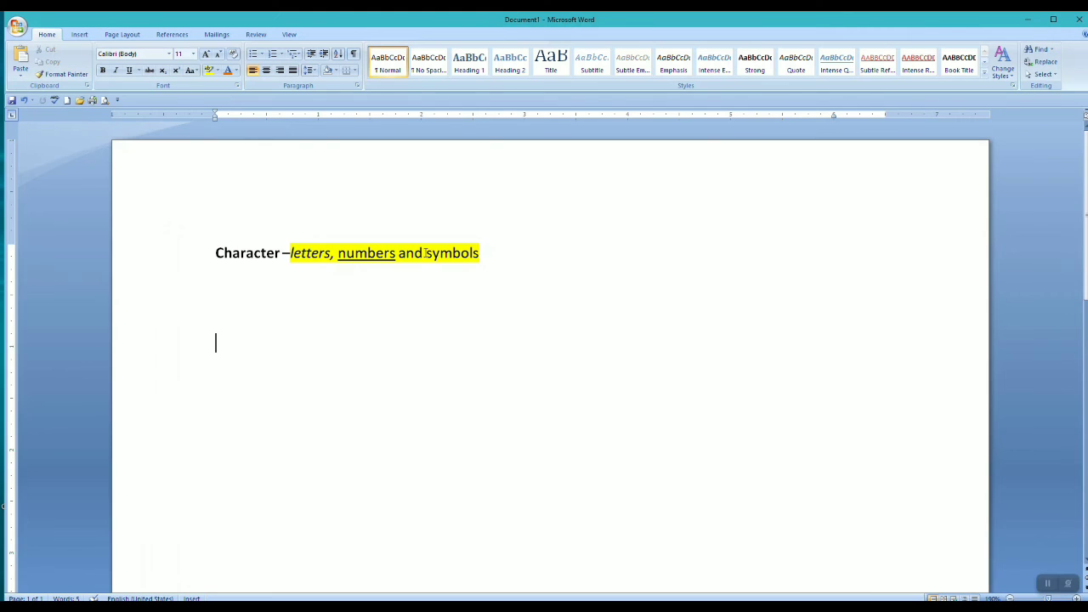
pyautogui.moveTo(425, 252); pyautogui.dragTo(486, 264)
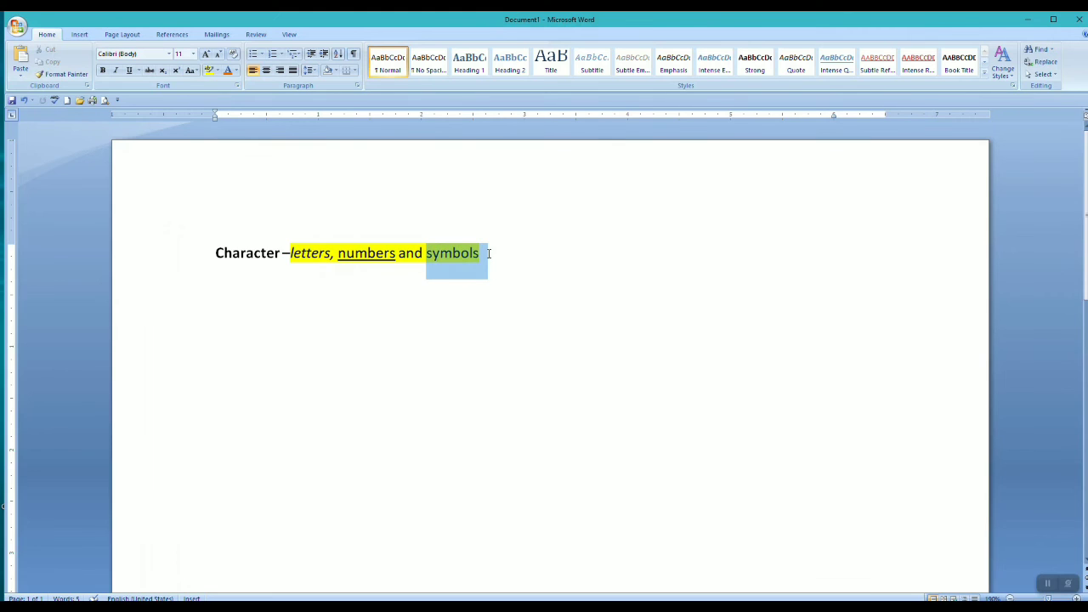
pyautogui.click(139, 71)
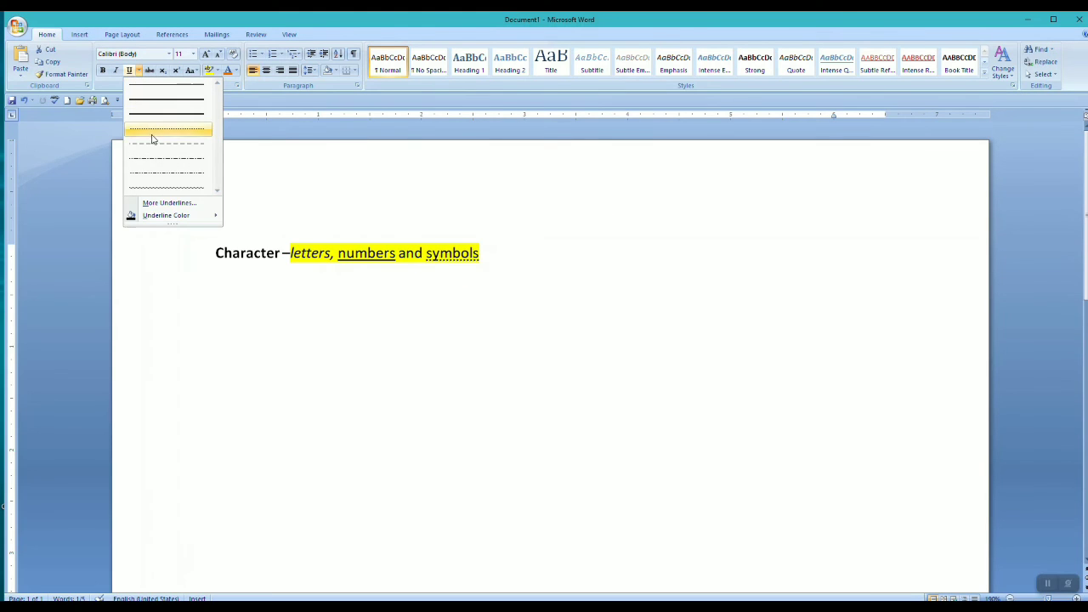
pyautogui.click(154, 187)
# Add the line "BOLD – CTRL+B" directly below the "Character" line
pyautogui.click(430, 274)
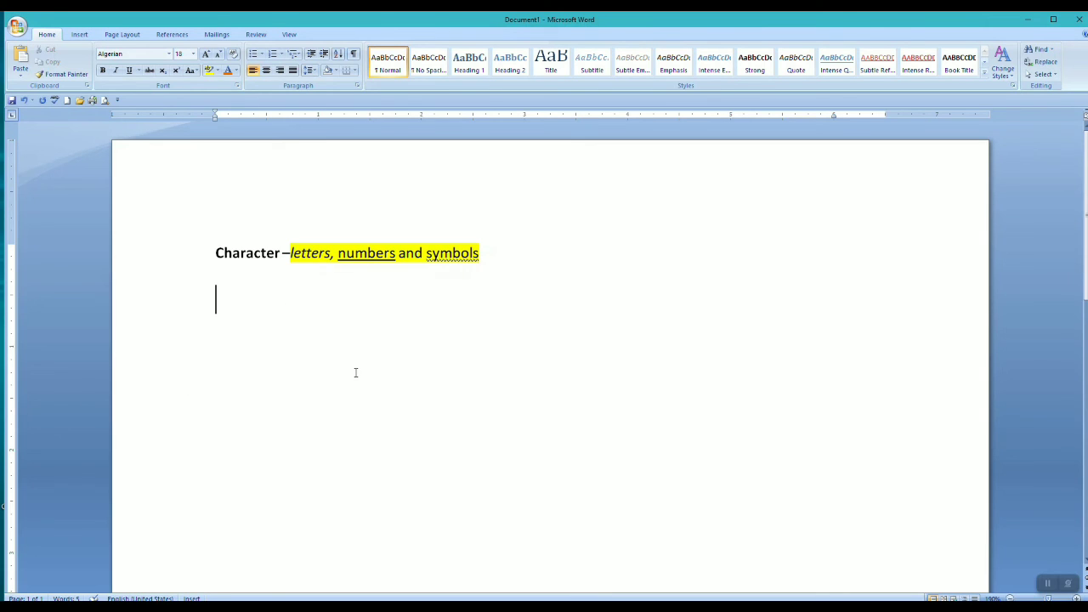
pyautogui.write('BOLD -')
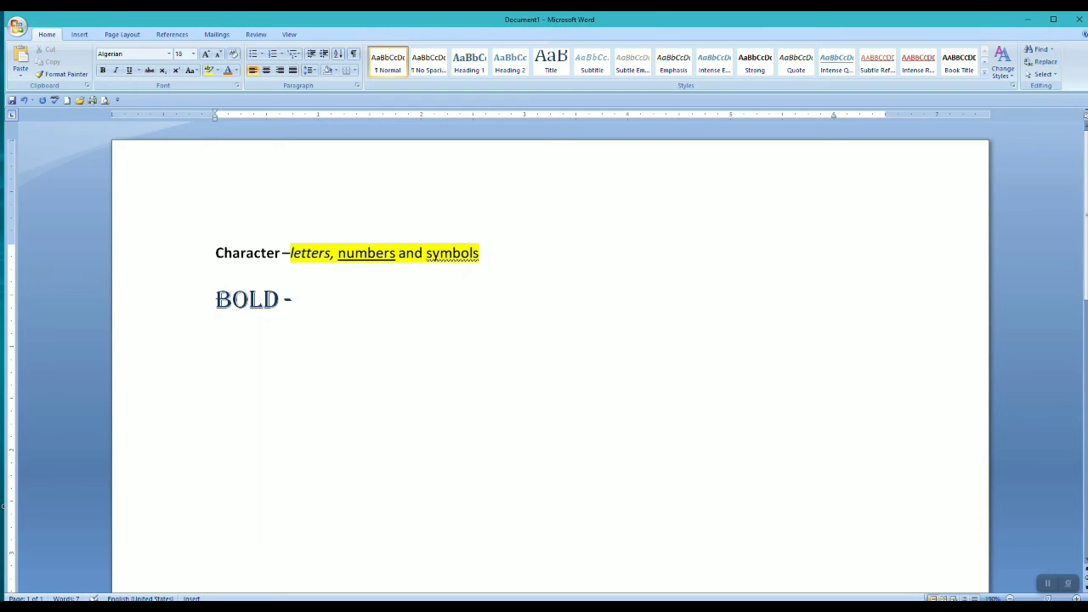
pyautogui.write('CTRL+')
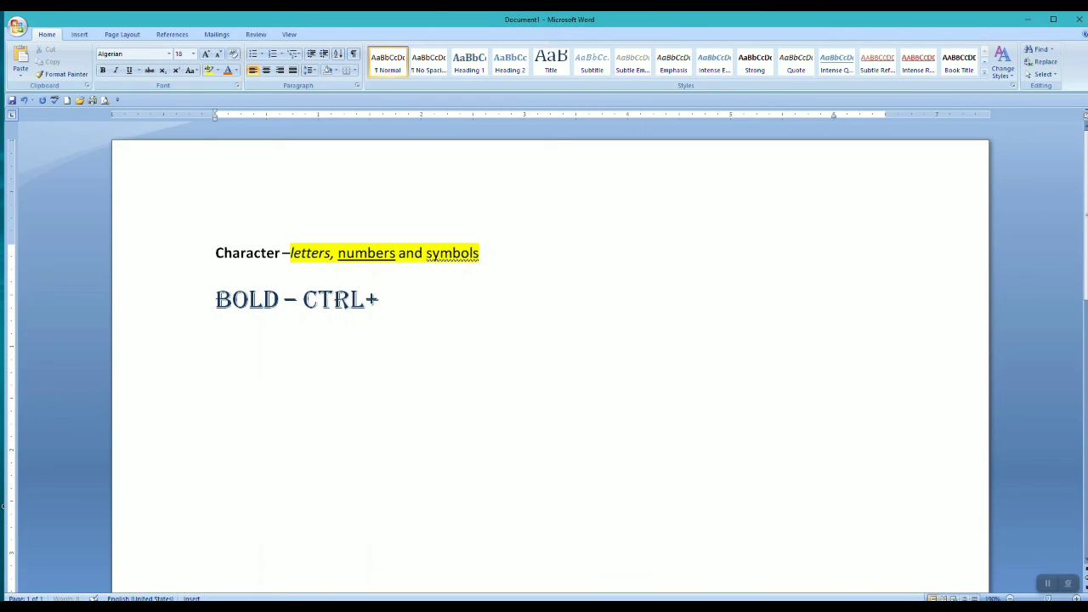
pyautogui.write('B')
pyautogui.write('ITALIC')
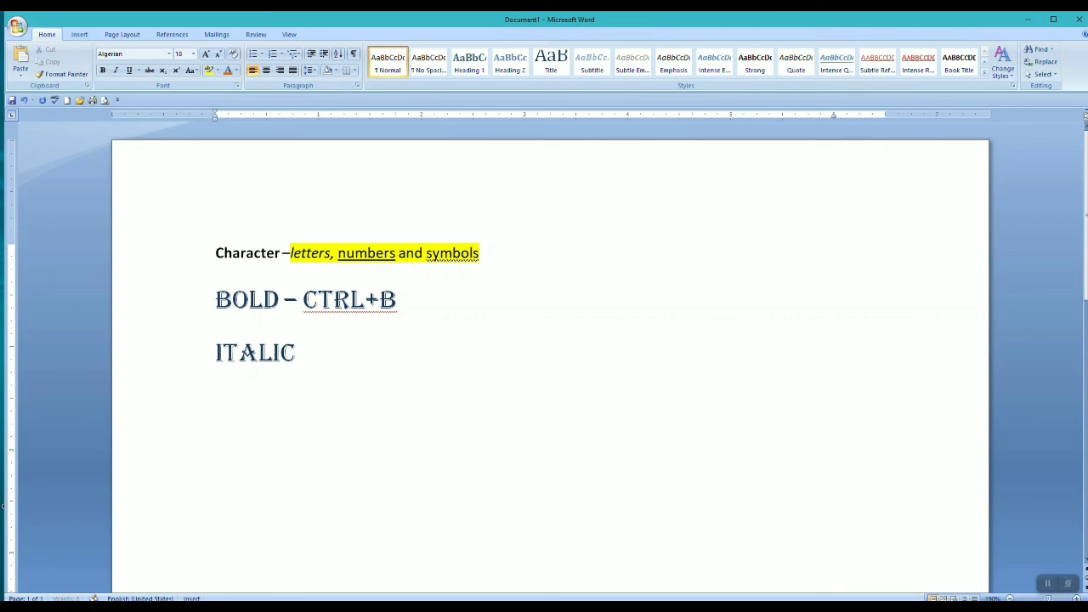
pyautogui.write('S')
pyautogui.write(' - CTRL+')
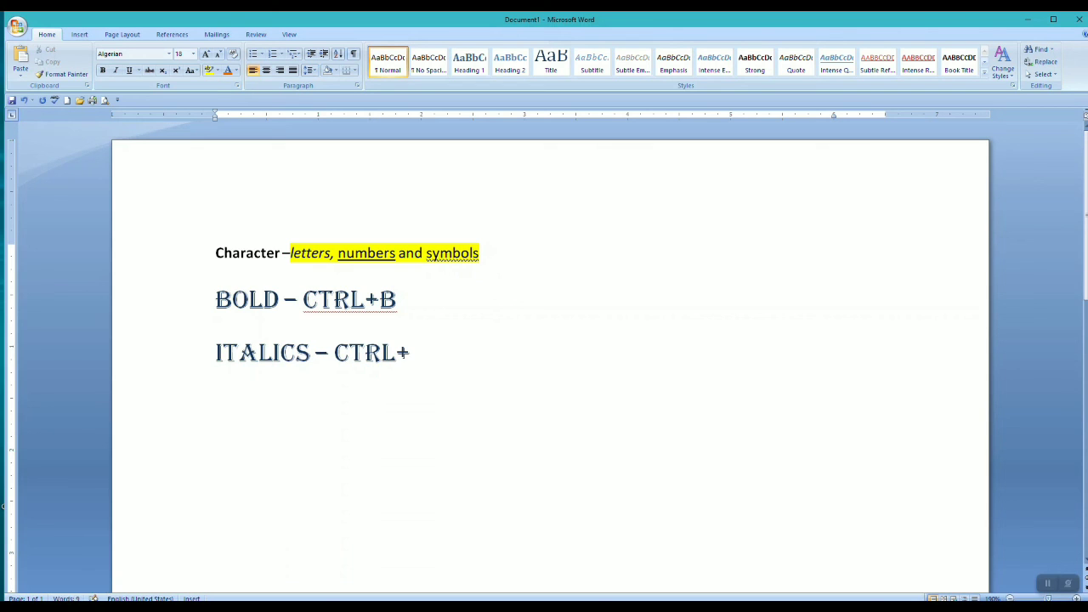
pyautogui.write('IUNDERL')
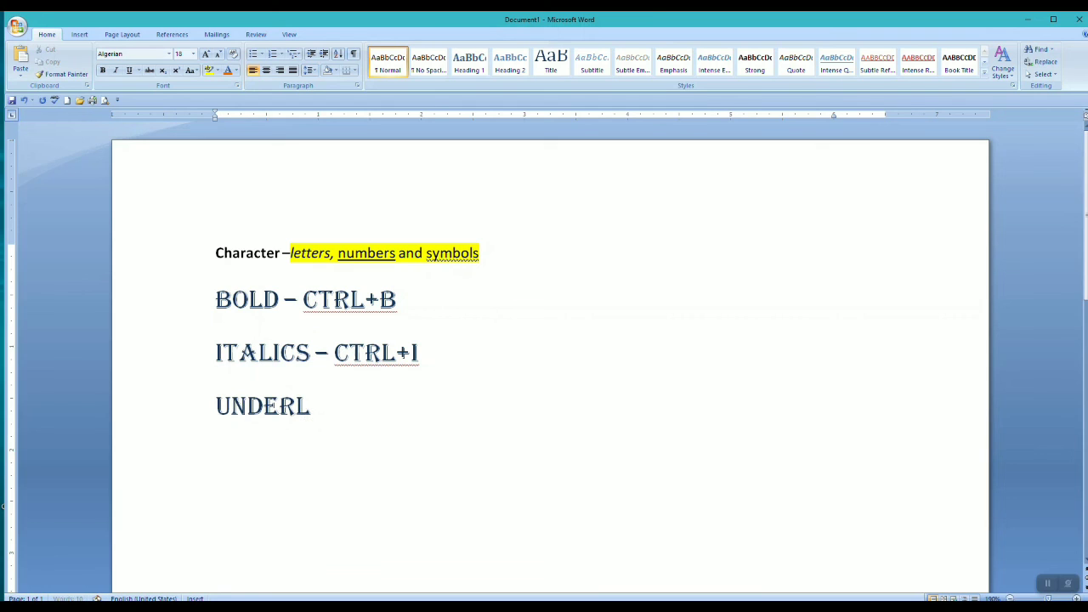
pyautogui.write('INE - ')
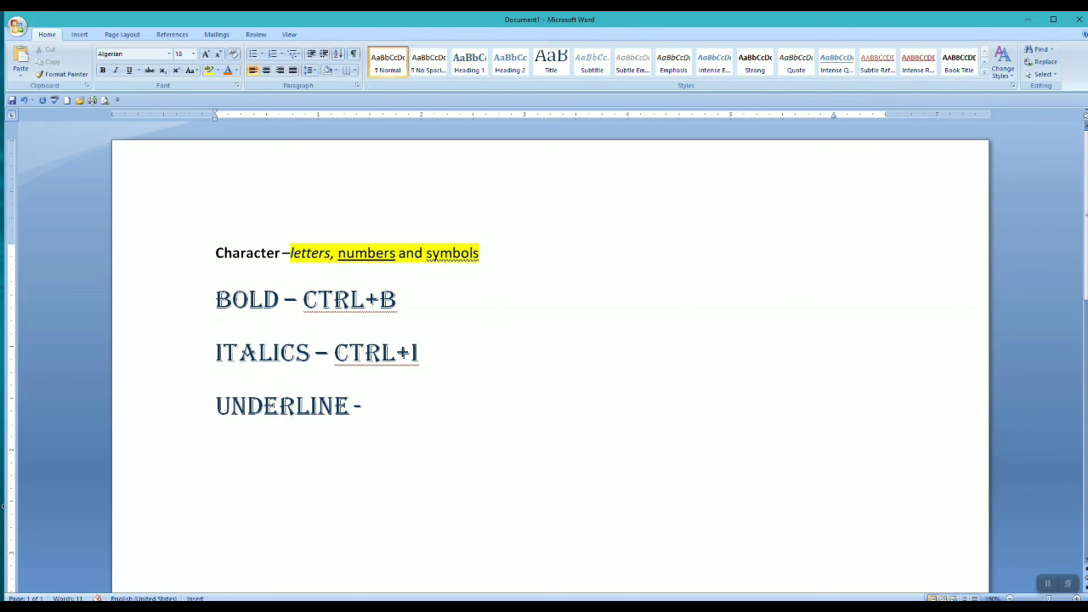
pyautogui.write('CTRK')
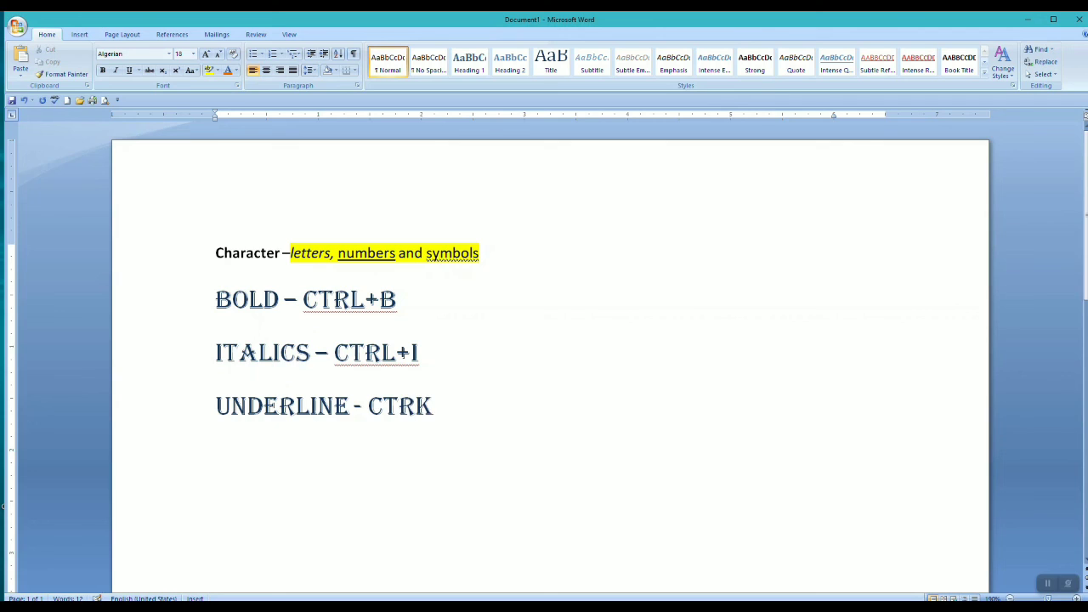
# Add the line "UNDERLINE – CTRL+U" below the italics shortcut line
pyautogui.press('BackSpace')
pyautogui.write('L+U')
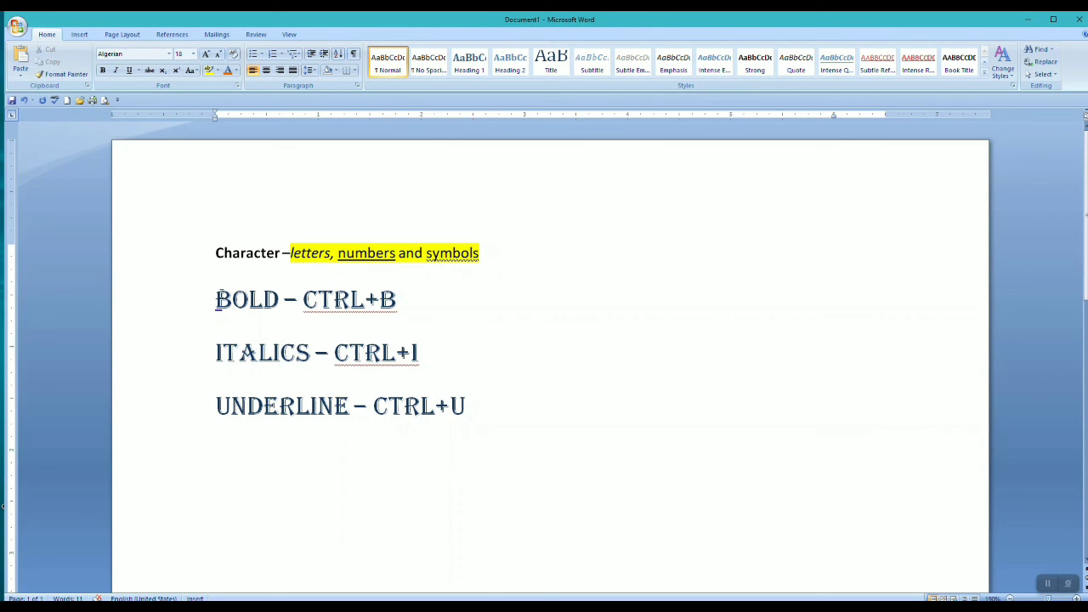
pyautogui.moveTo(216, 293); pyautogui.dragTo(517, 436)
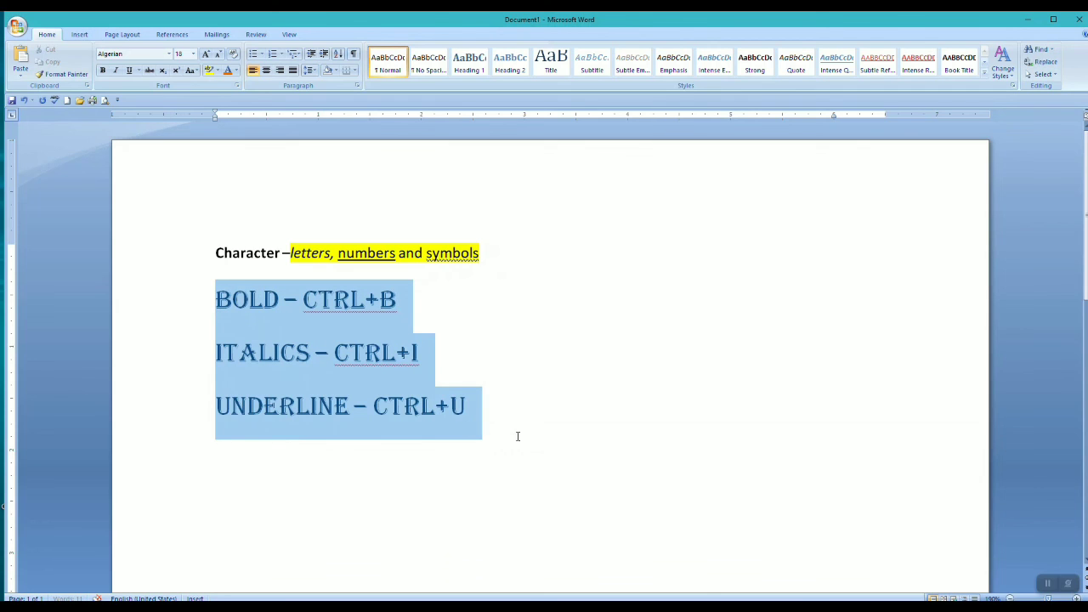
pyautogui.click(543, 406)
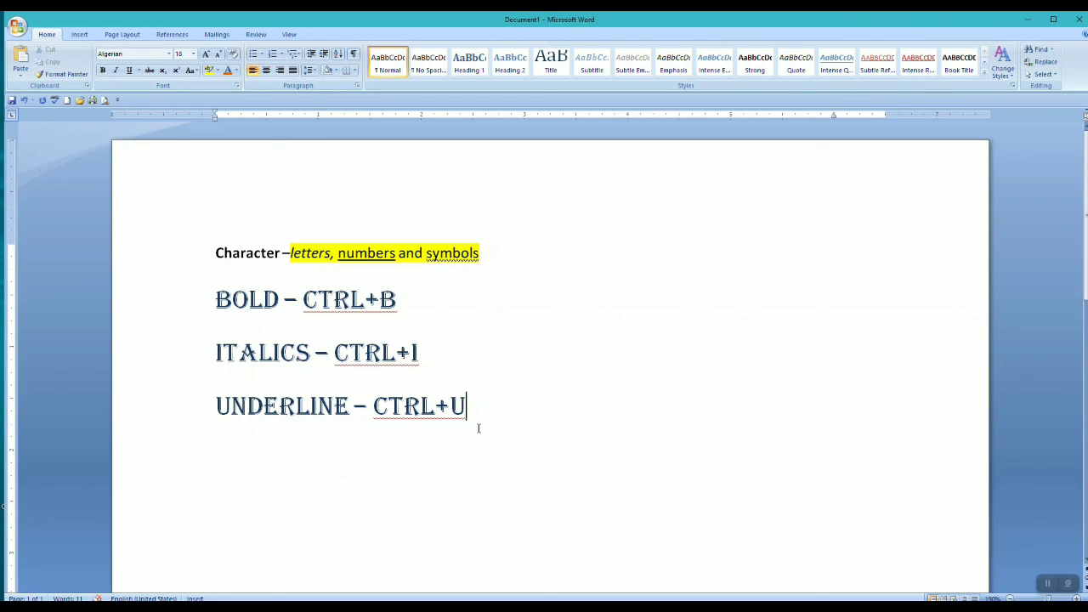
pyautogui.click(688, 314)
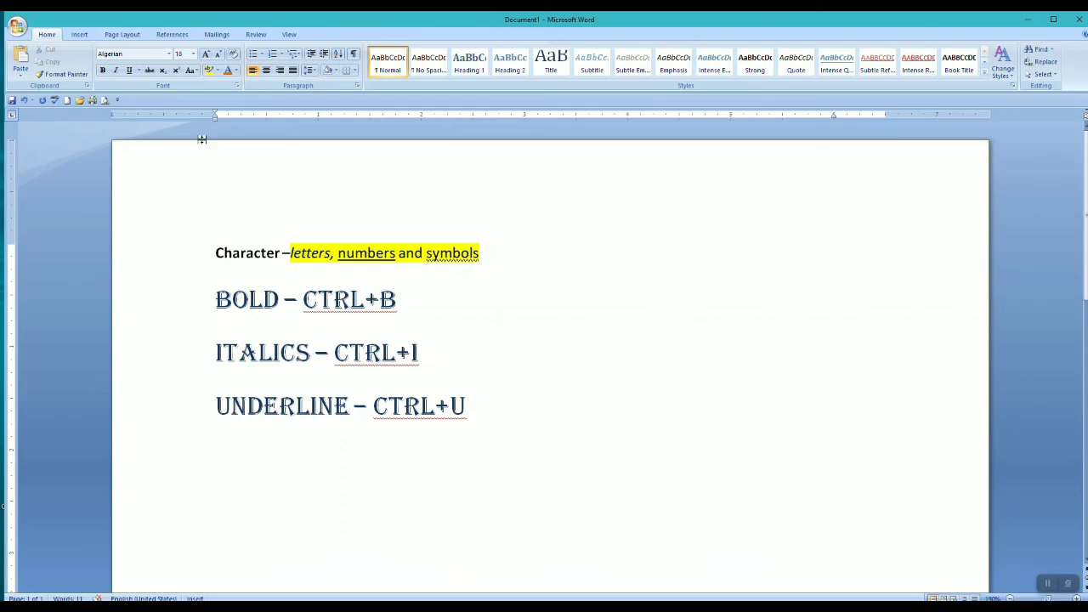
# Browse the font, font size and font color choices, growing the font size to 20 and shrinking it back to 18
pyautogui.click(169, 56)
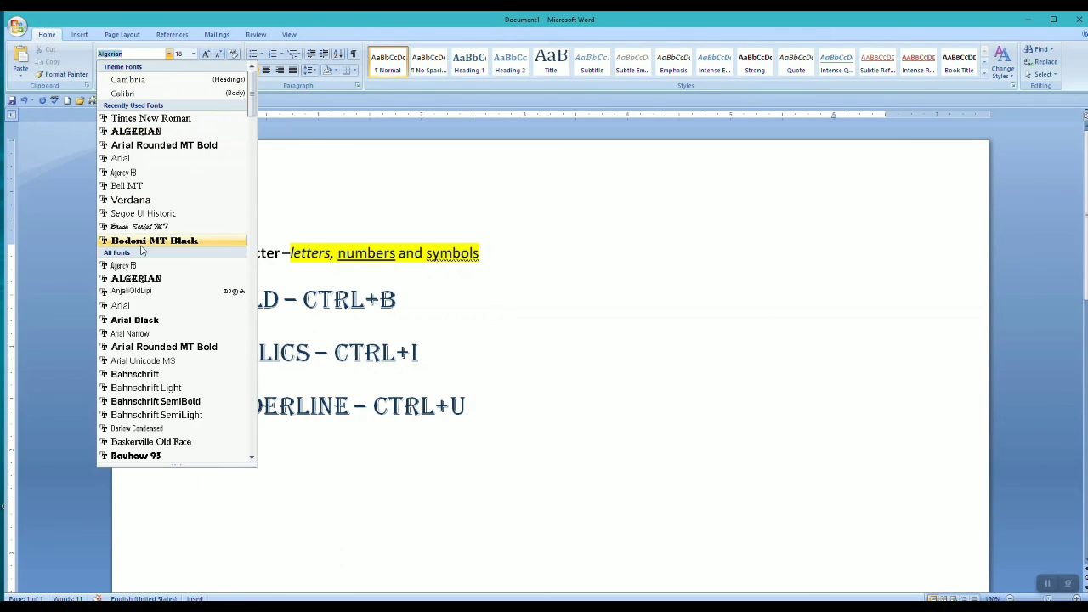
pyautogui.click(194, 53)
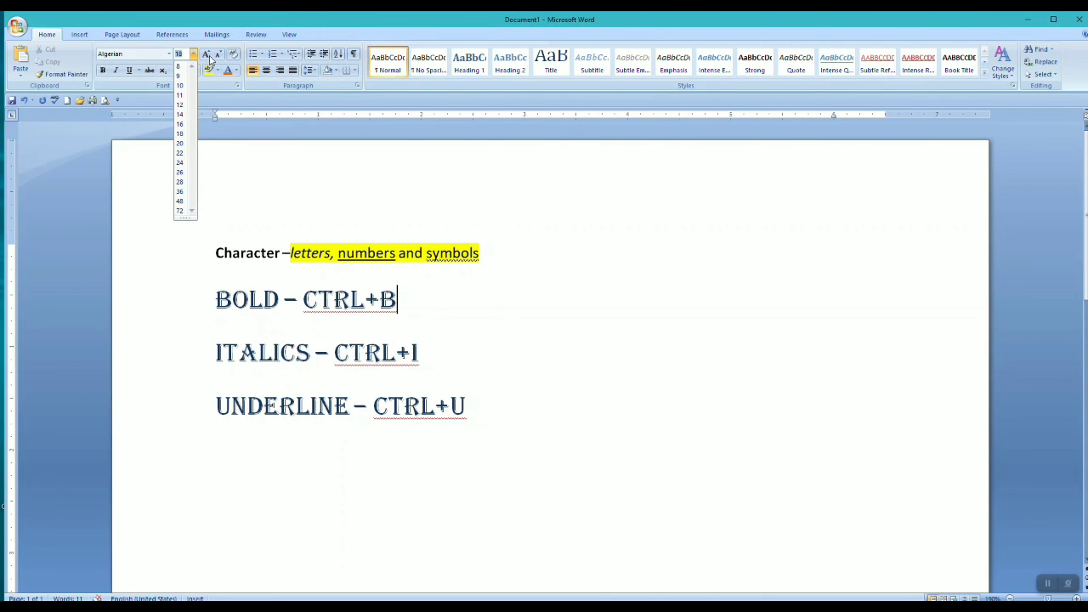
pyautogui.click(208, 55)
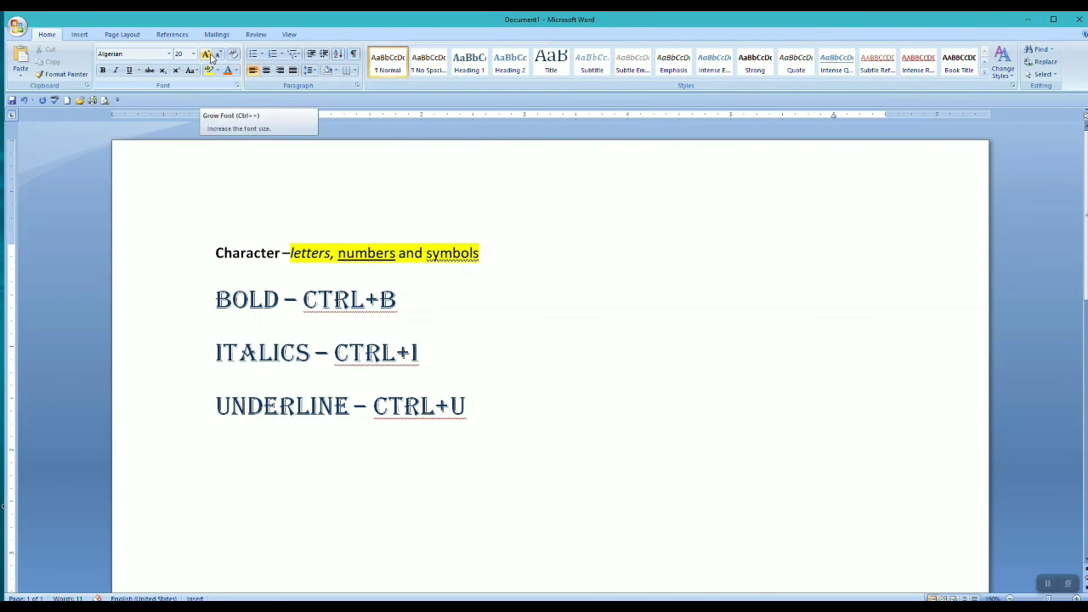
pyautogui.click(218, 55)
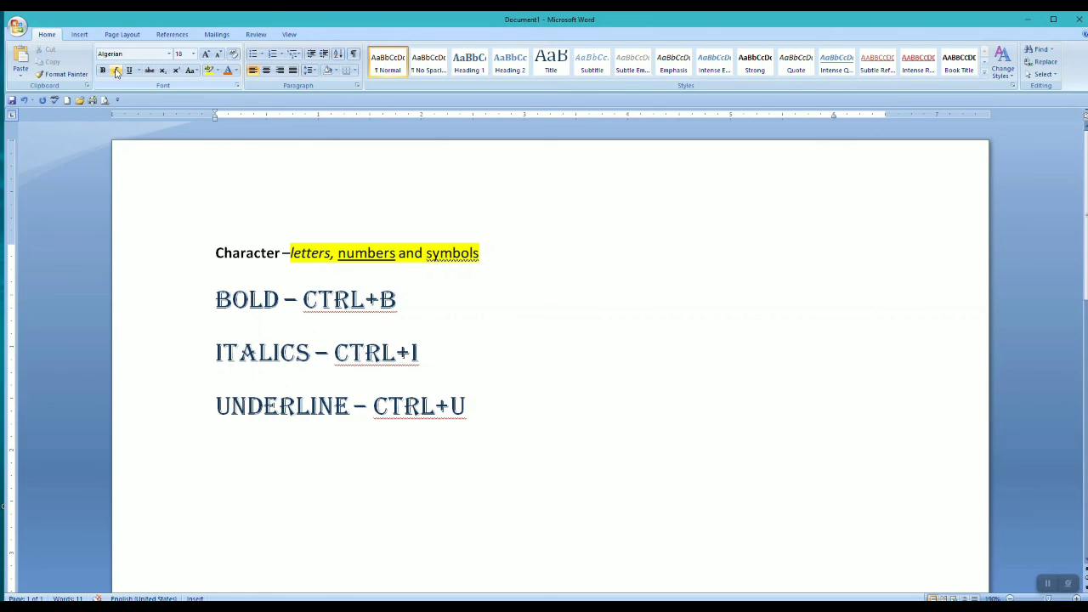
pyautogui.click(235, 71)
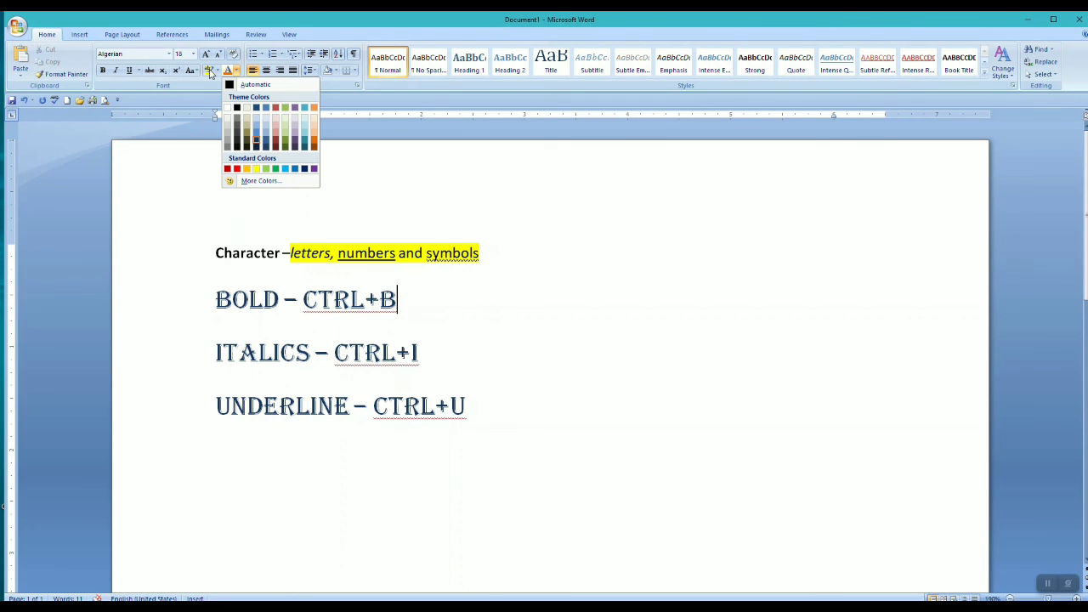
# Remove the yellow highlight from "letters, numbers and symbols" by highlighting it with No Color
pyautogui.click(217, 71)
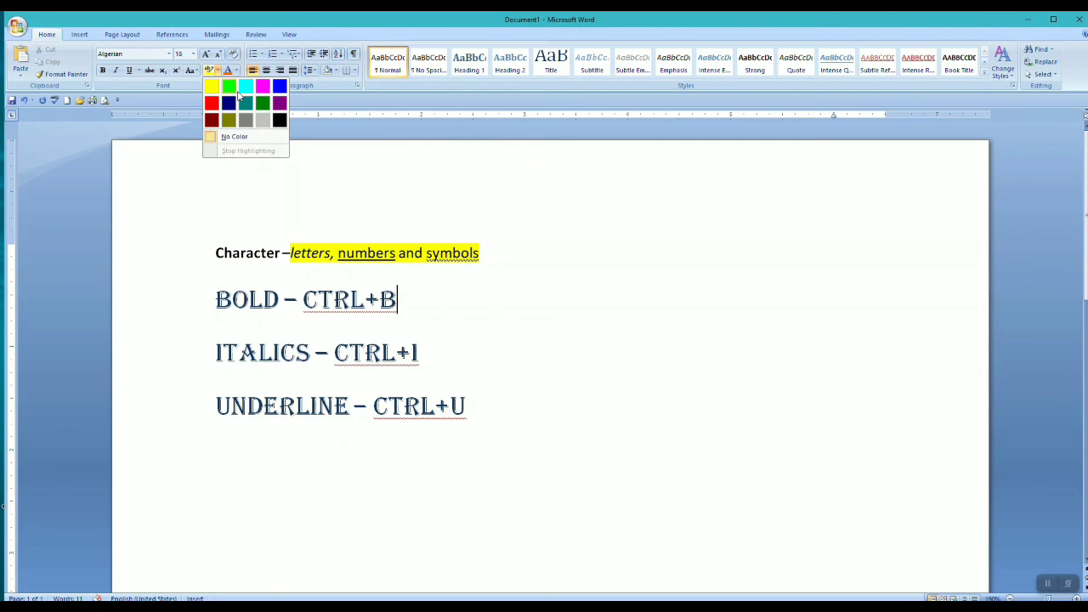
pyautogui.click(234, 137)
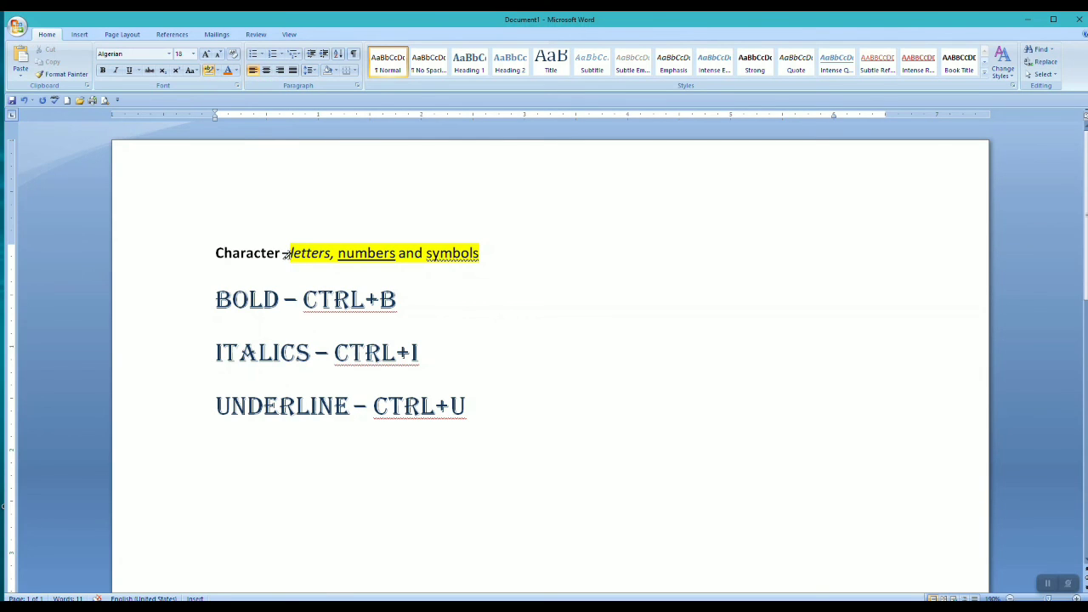
pyautogui.moveTo(289, 253); pyautogui.dragTo(480, 253)
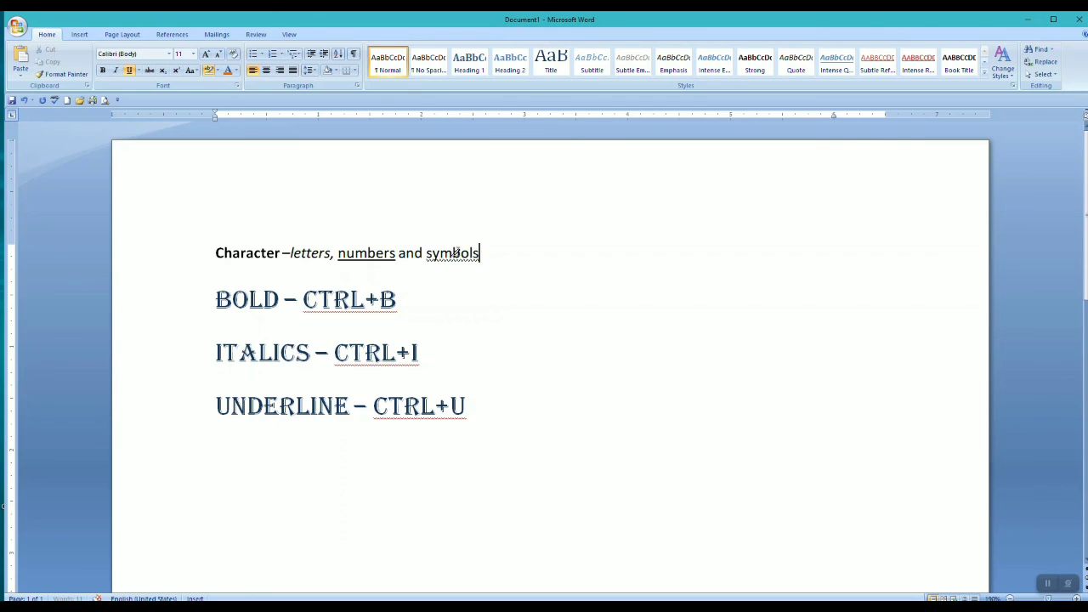
pyautogui.click(217, 71)
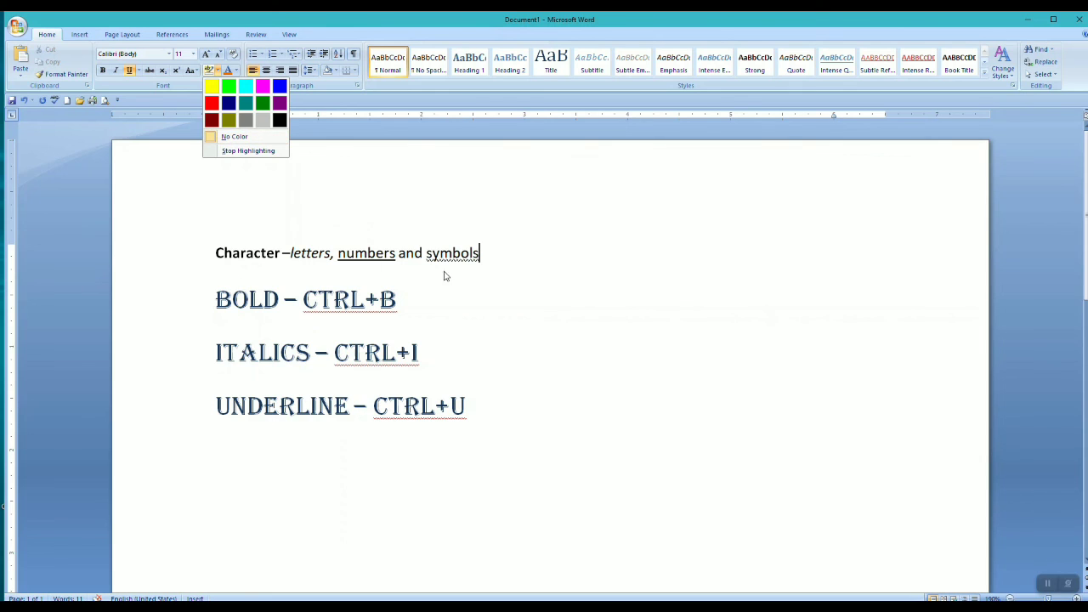
pyautogui.click(488, 291)
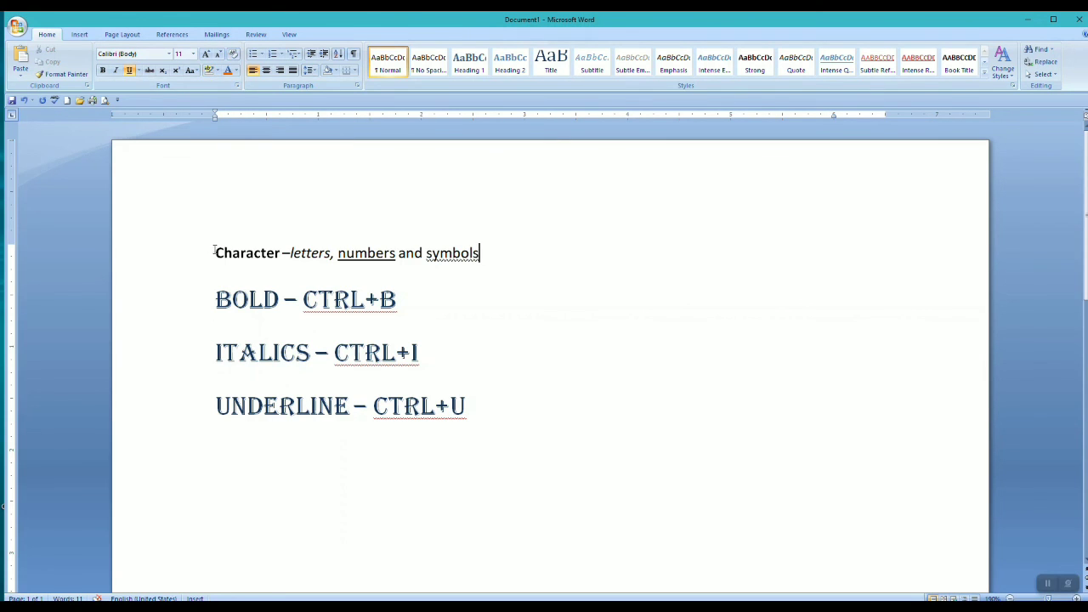
# Clear all formatting from the whole "Character –letters, numbers and symbols" line
pyautogui.moveTo(215, 253); pyautogui.dragTo(486, 252)
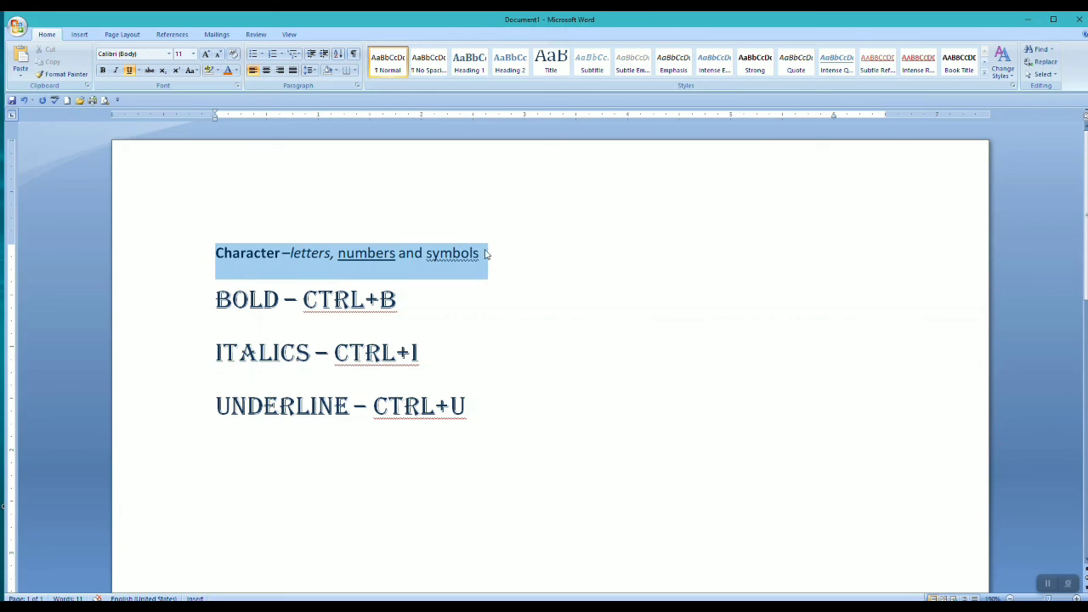
pyautogui.click(232, 54)
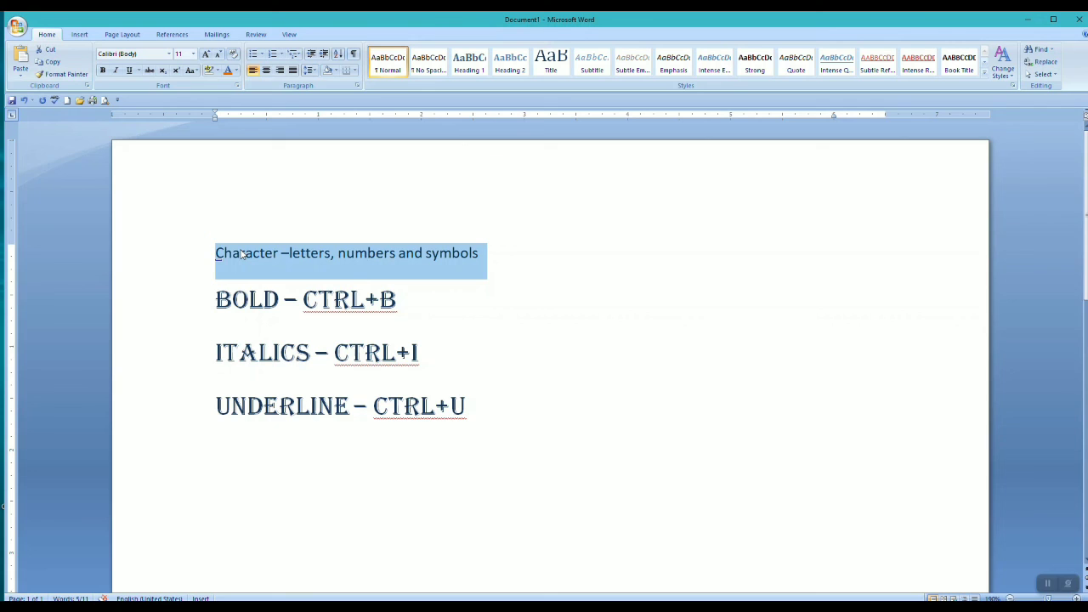
pyautogui.click(253, 188)
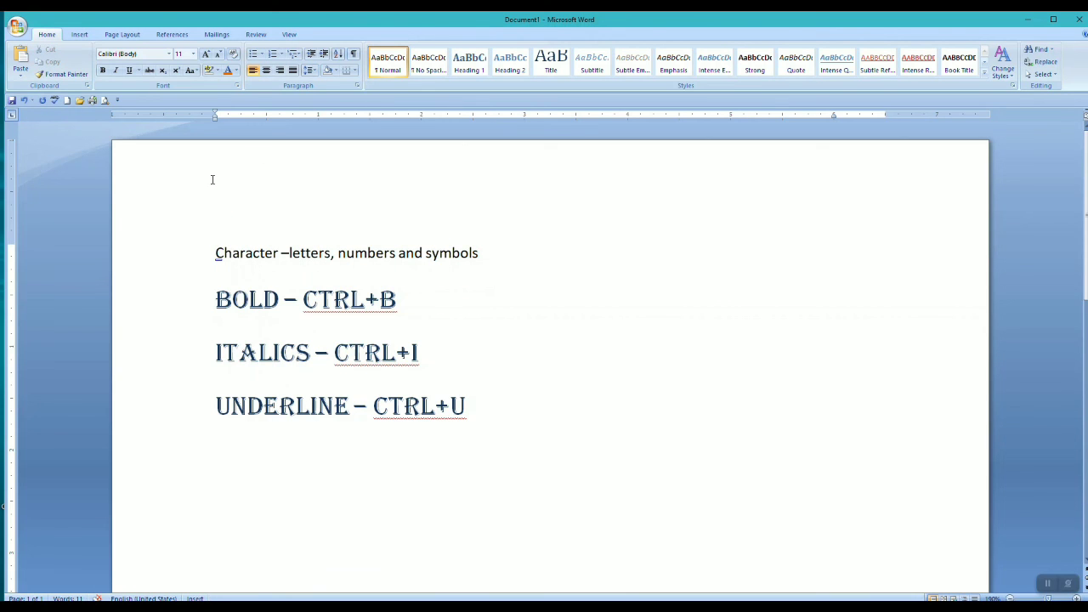